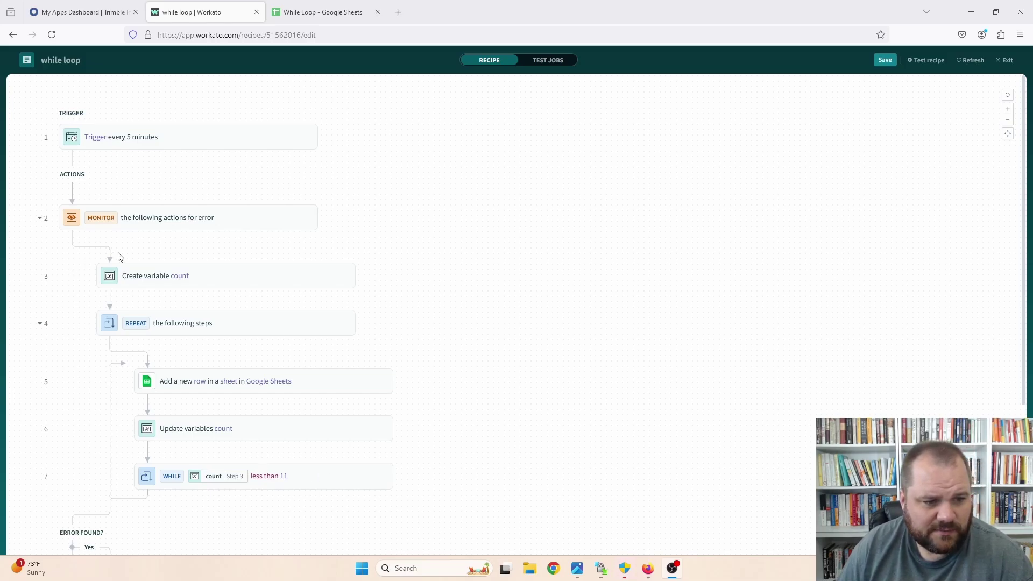
Open the Create variable count step, then add and delete a trial repeat-while loop after step 3
click(184, 278)
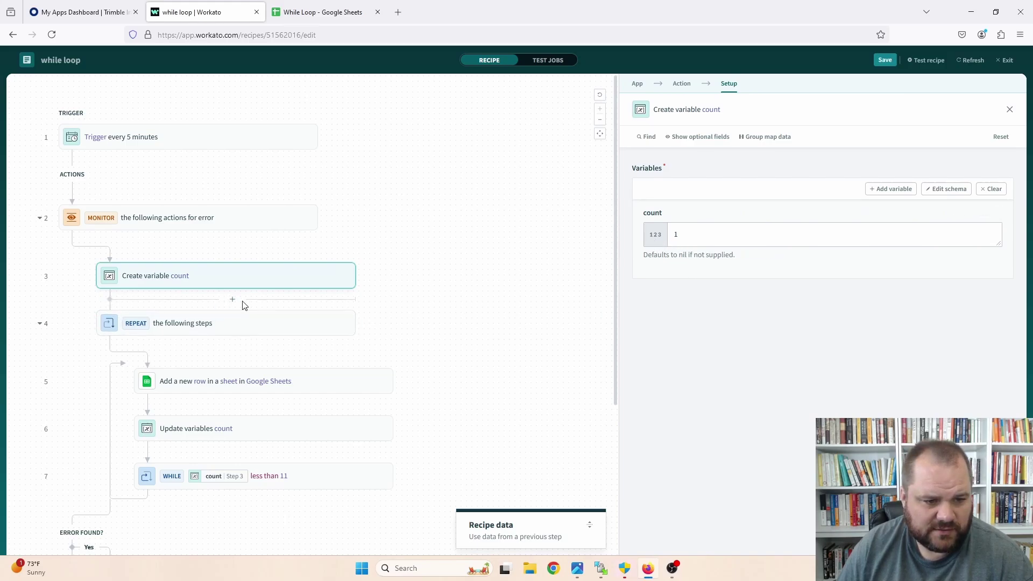
click(243, 300)
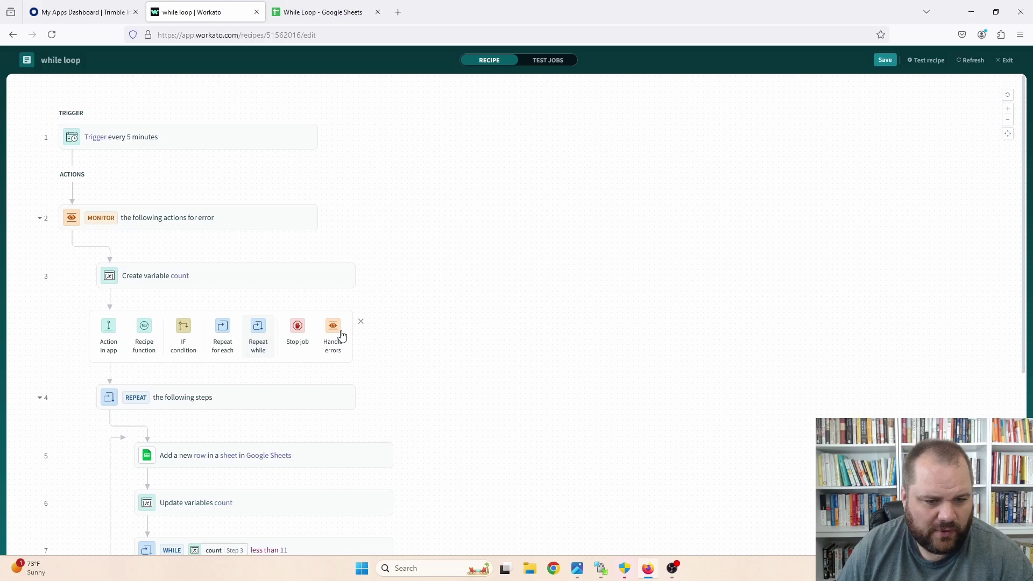
click(360, 322)
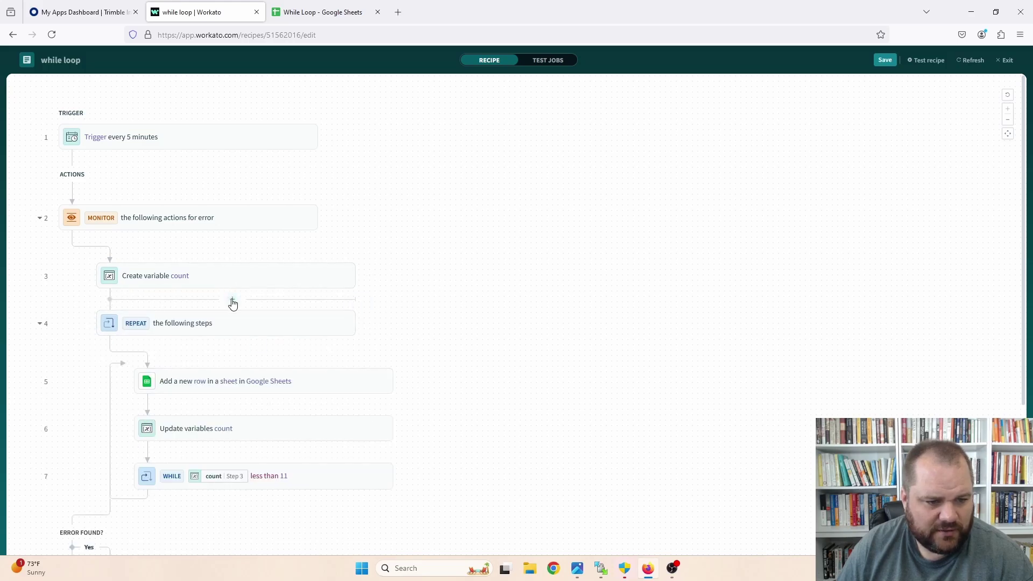
click(231, 299)
click(258, 336)
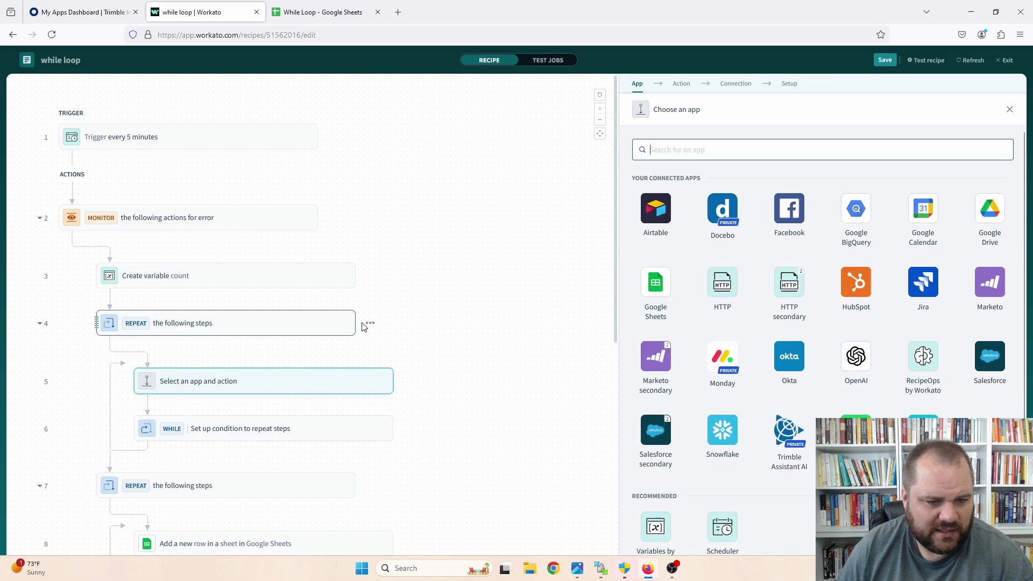
click(367, 326)
click(269, 462)
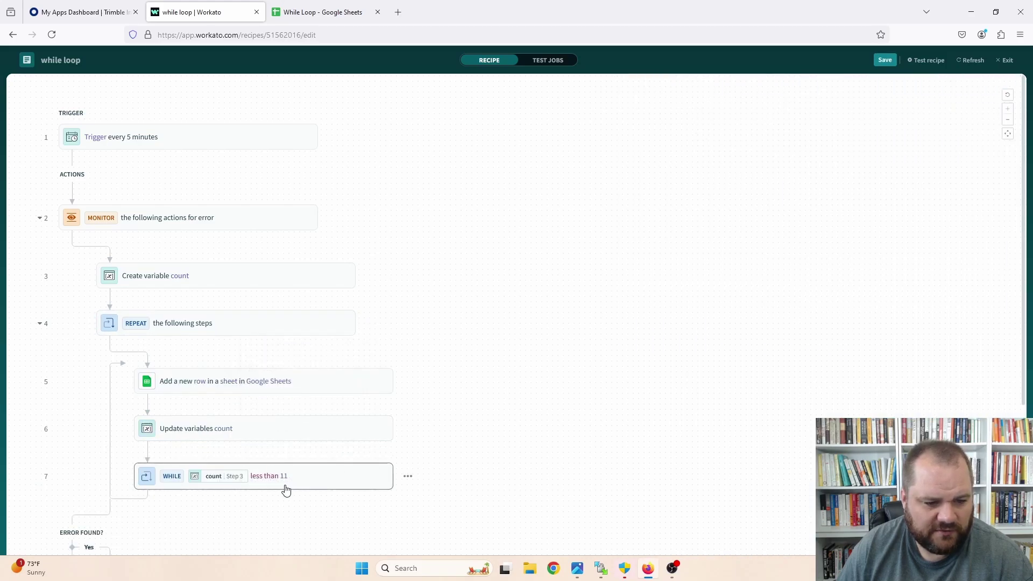
Review the WHILE condition and the Google Sheets add-row step, checking the While Loop spreadsheet
click(272, 486)
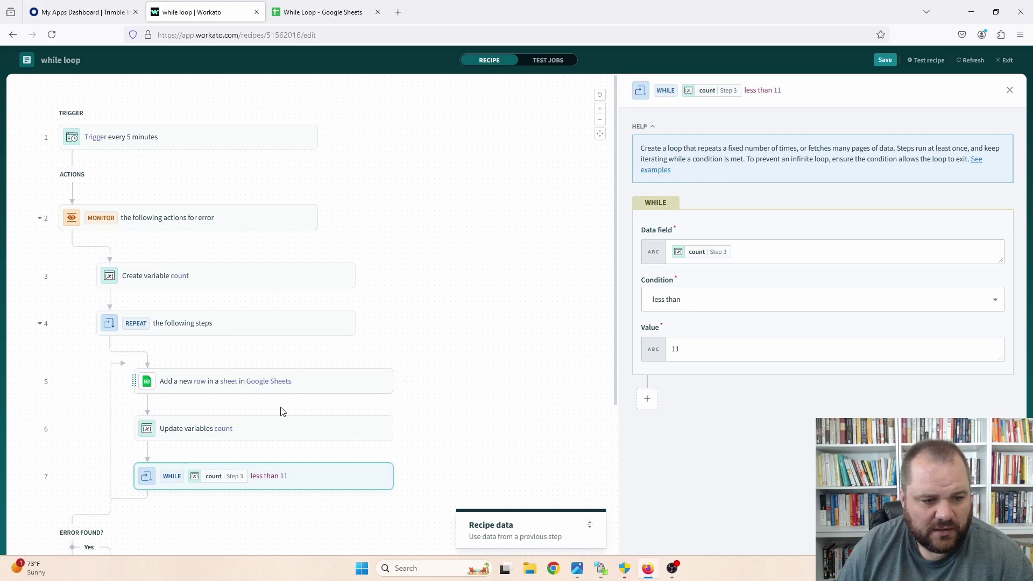
click(241, 392)
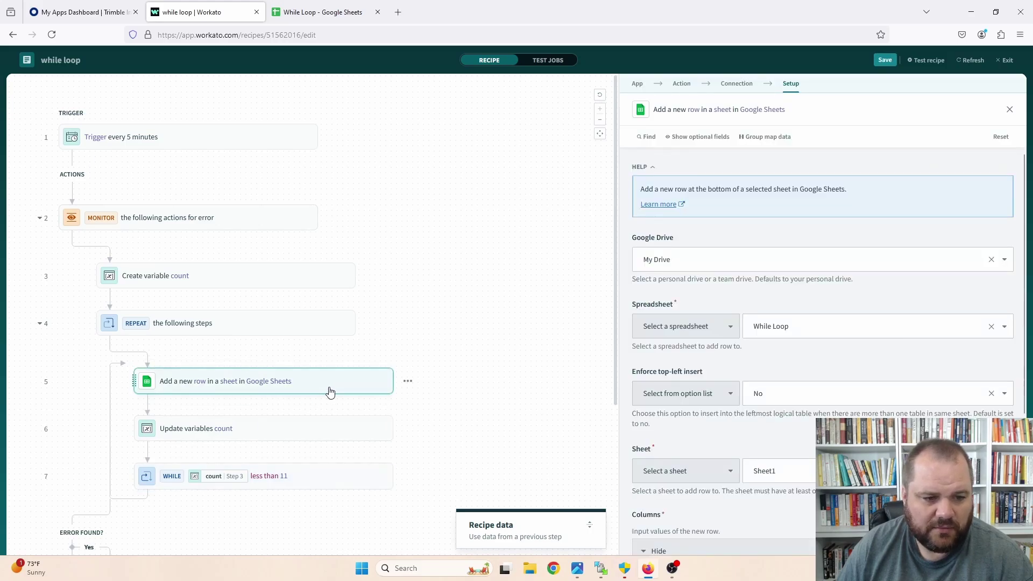
scroll(795, 360, down, 2)
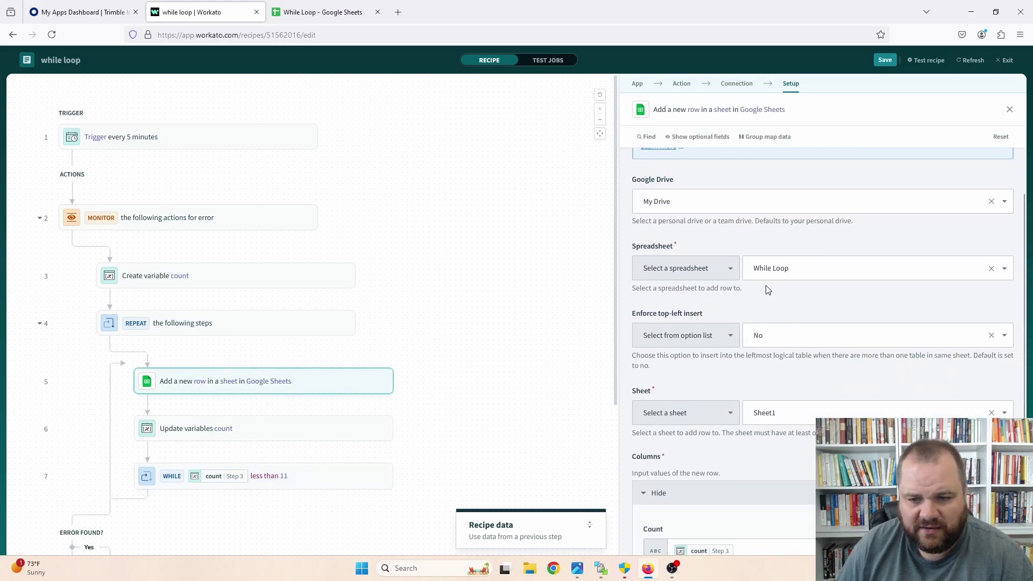
click(323, 12)
click(210, 12)
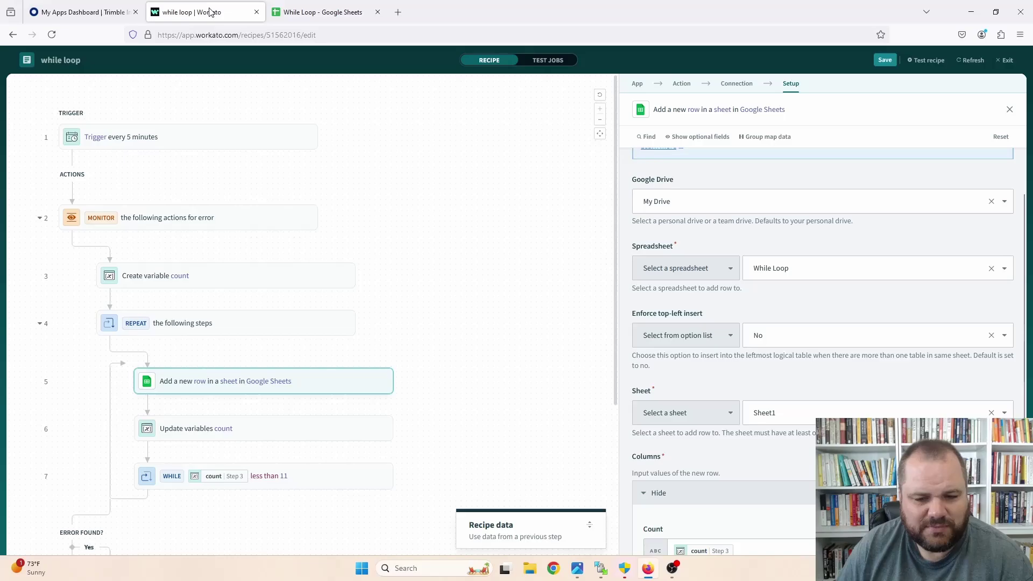
Show the Create variable count setup and the Update variables step setting count to count plus 1
scroll(806, 347, down, 5)
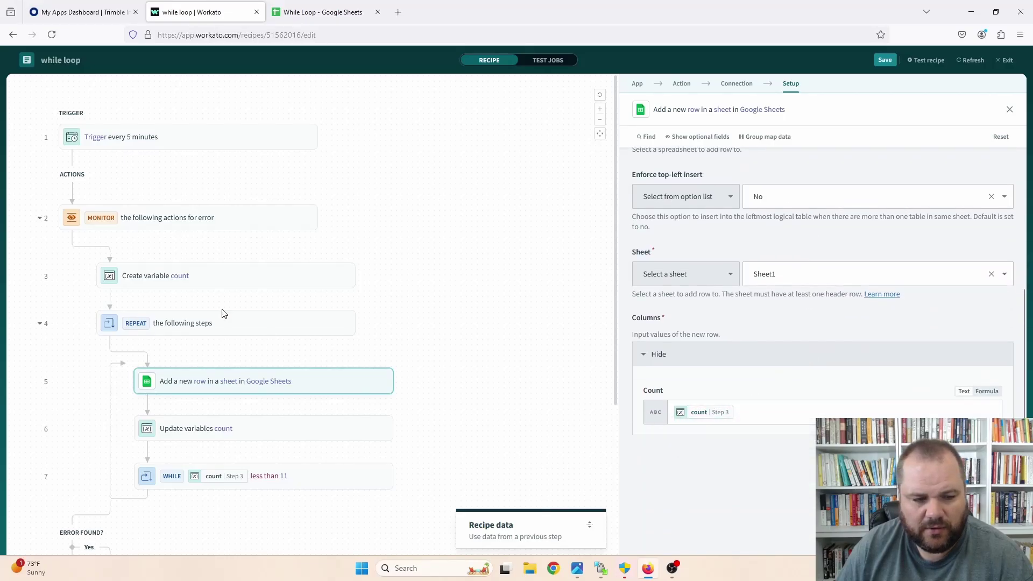
click(186, 275)
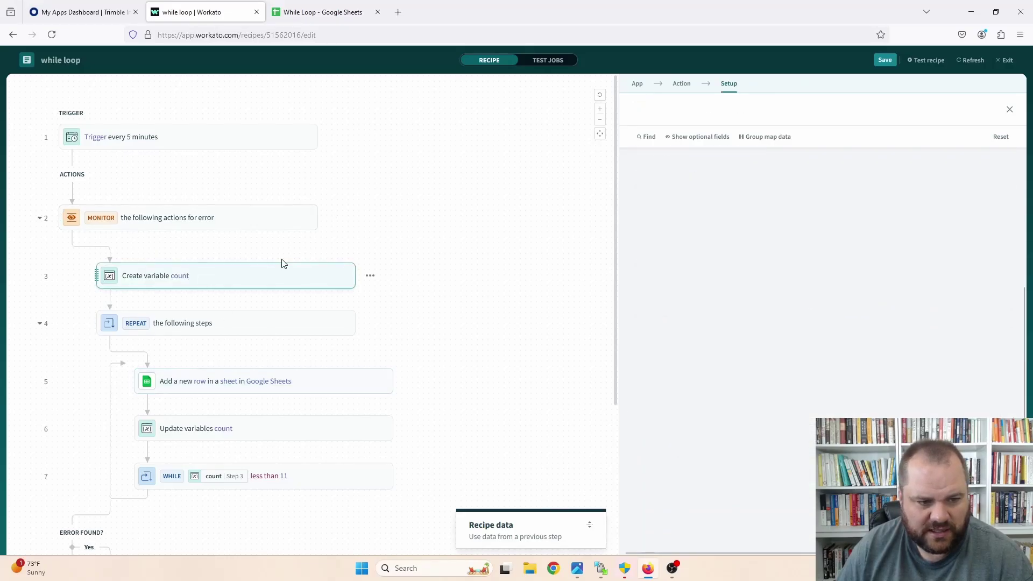
click(315, 429)
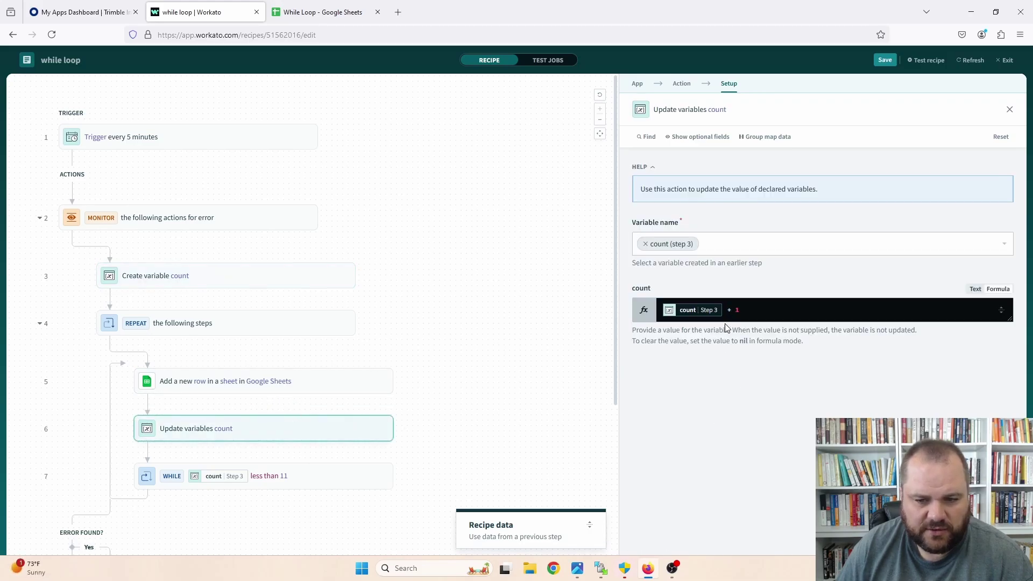
scroll(409, 433, down, 1)
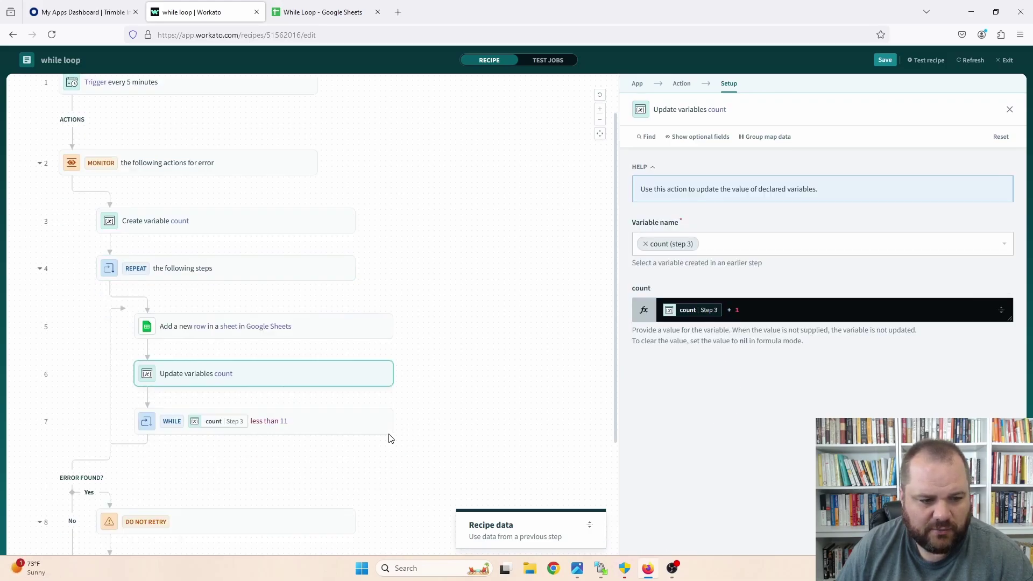
In the While Loop sheet, select the existing Count values in A2:A11, then deselect them
click(315, 10)
drag(41, 154, 40, 257)
click(119, 308)
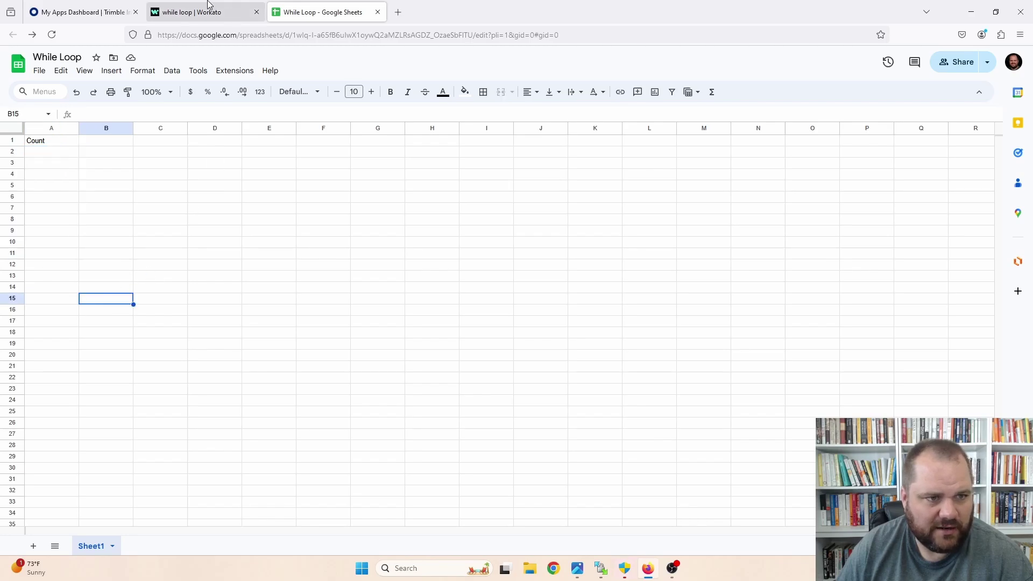
Save the recipe, exit the editor, start the recipe, and return to the While Loop sheet
click(208, 12)
click(885, 60)
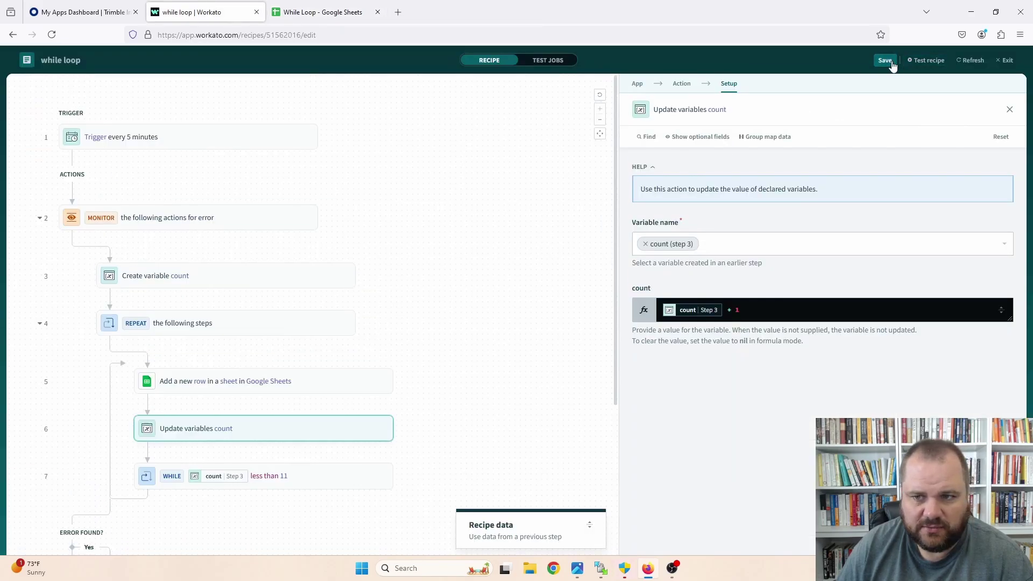
click(1004, 60)
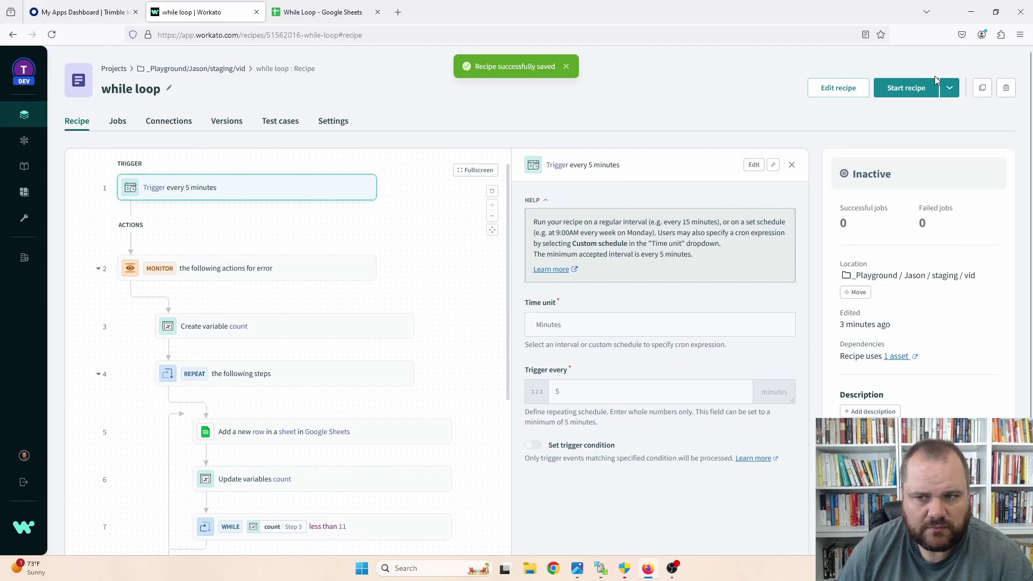
click(906, 88)
click(318, 10)
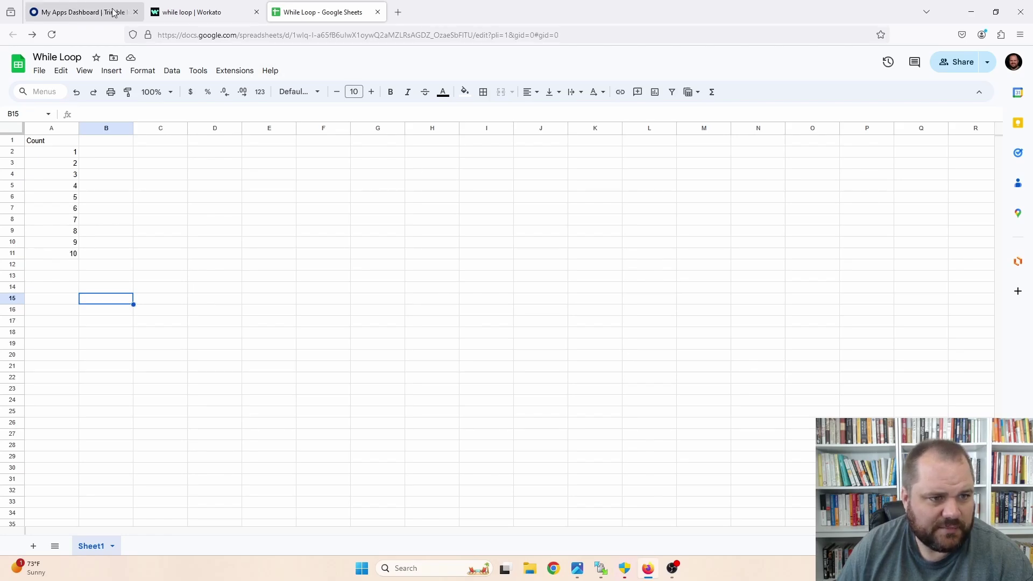
Refresh the recipe's jobs list and open the completed job's report
click(183, 12)
click(52, 34)
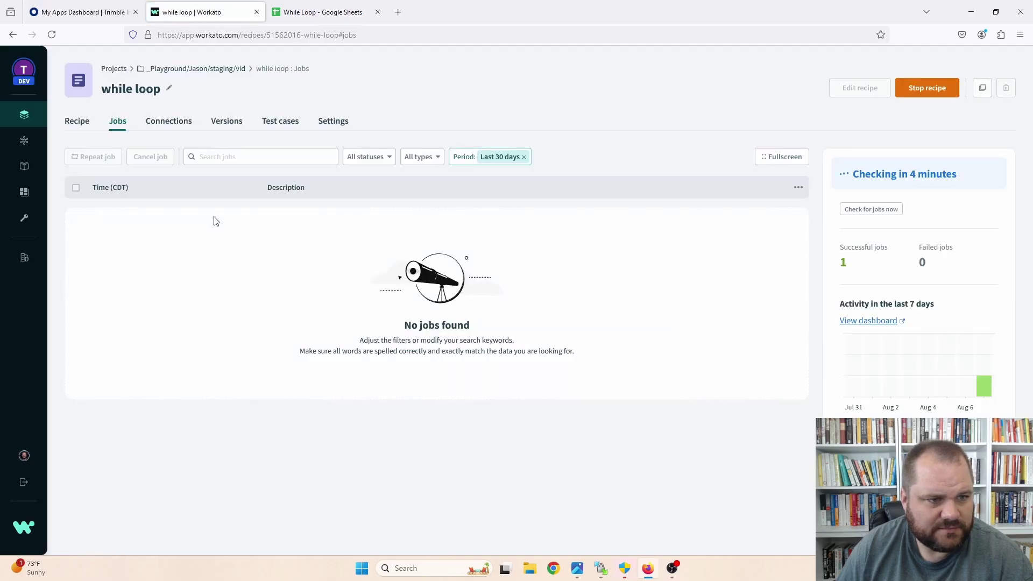
click(52, 34)
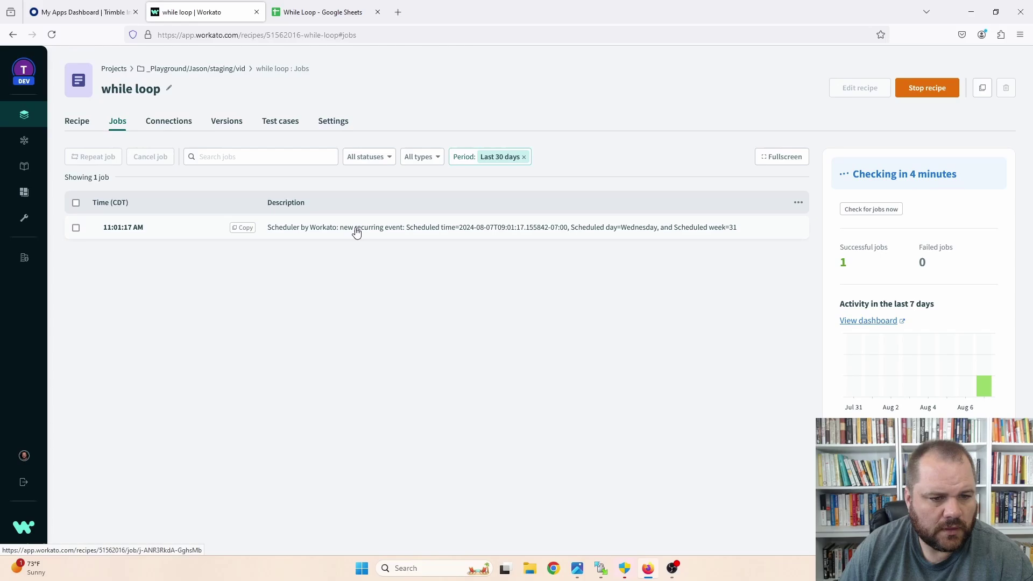
click(356, 231)
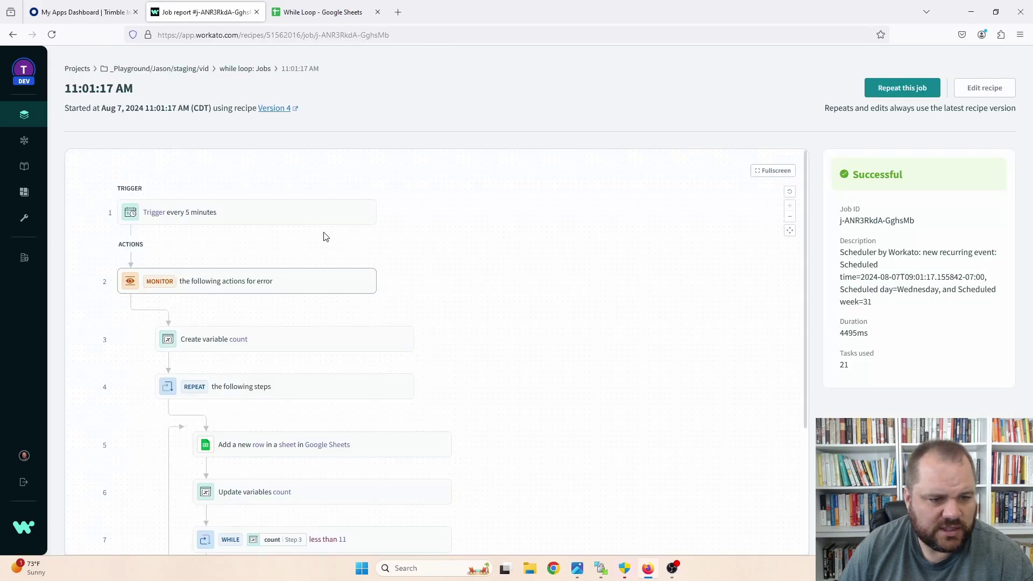
Inspect step outputs: count ends at 11, the WHILE condition ends false, and count starts at 1
scroll(404, 244, down, 3)
click(319, 365)
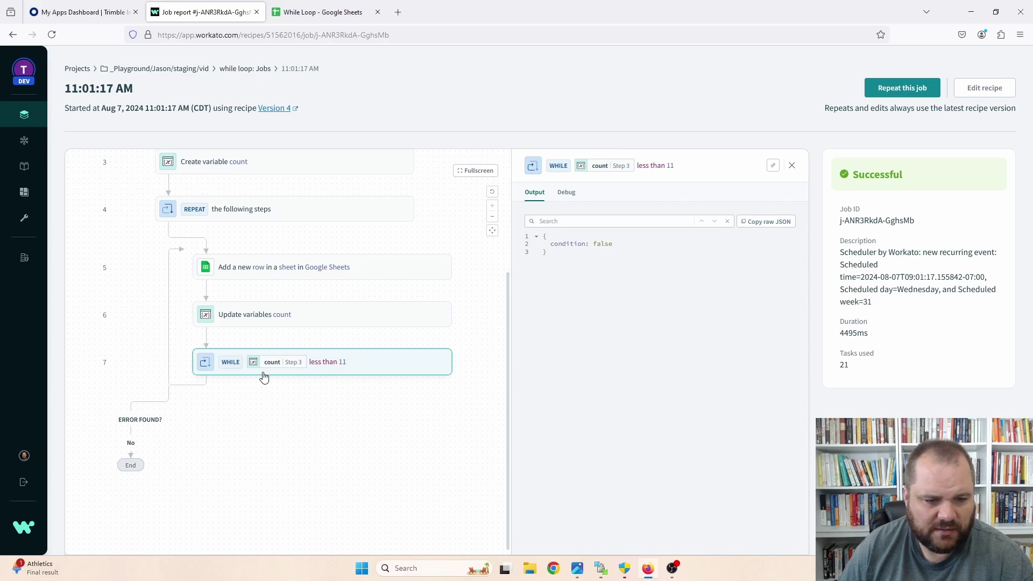
scroll(267, 313, up, 1)
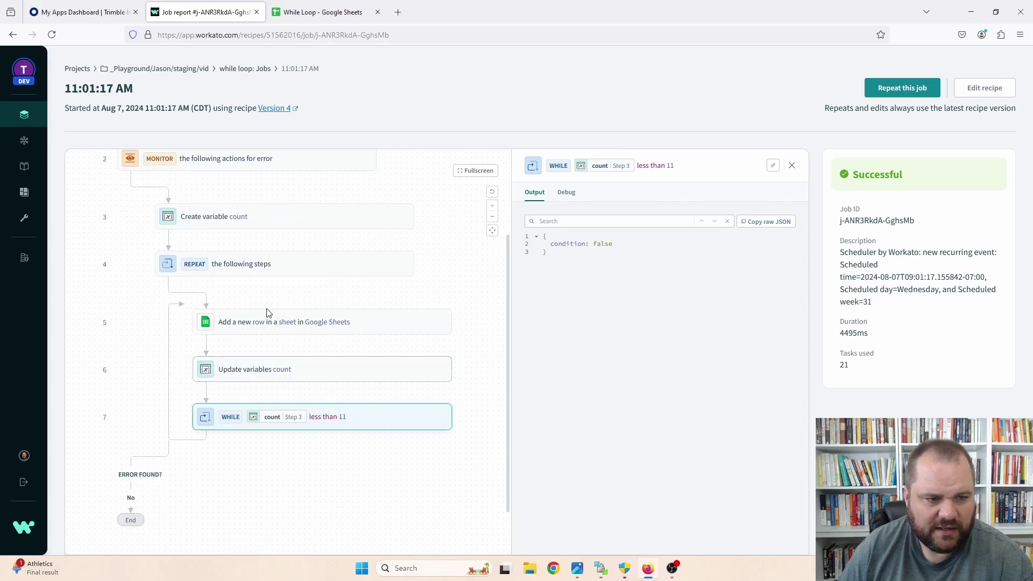
click(281, 370)
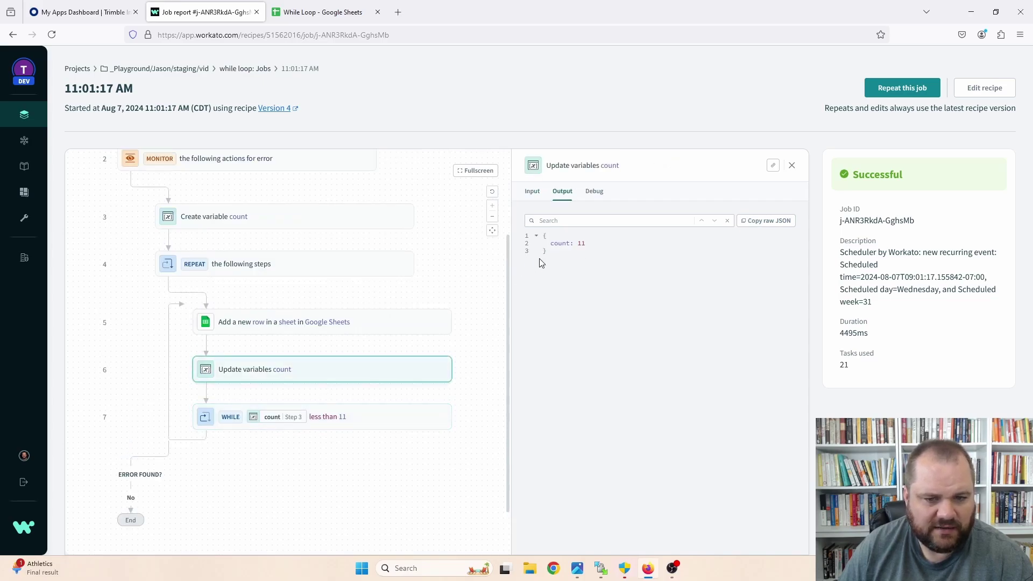
double_click(581, 243)
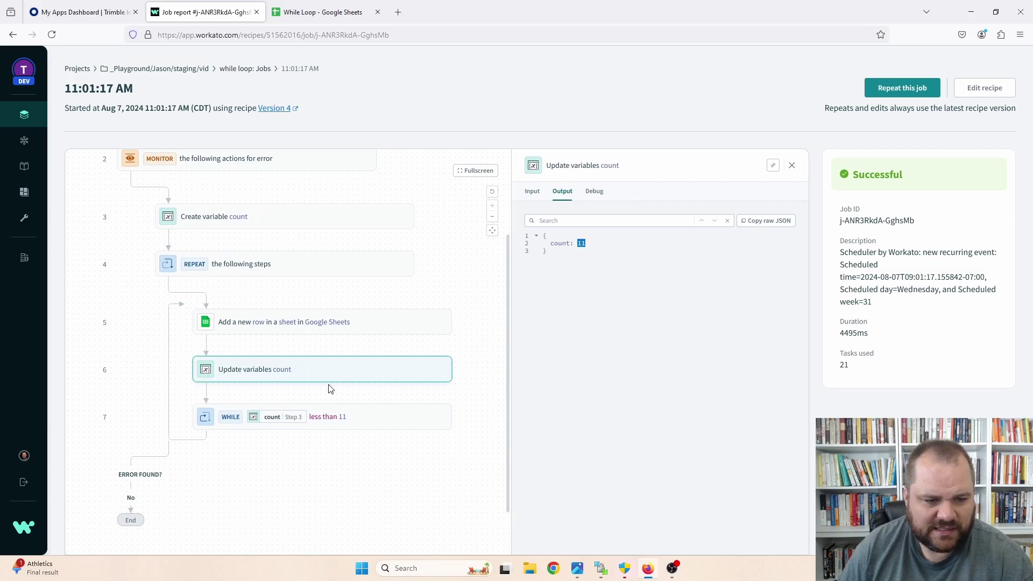
click(331, 425)
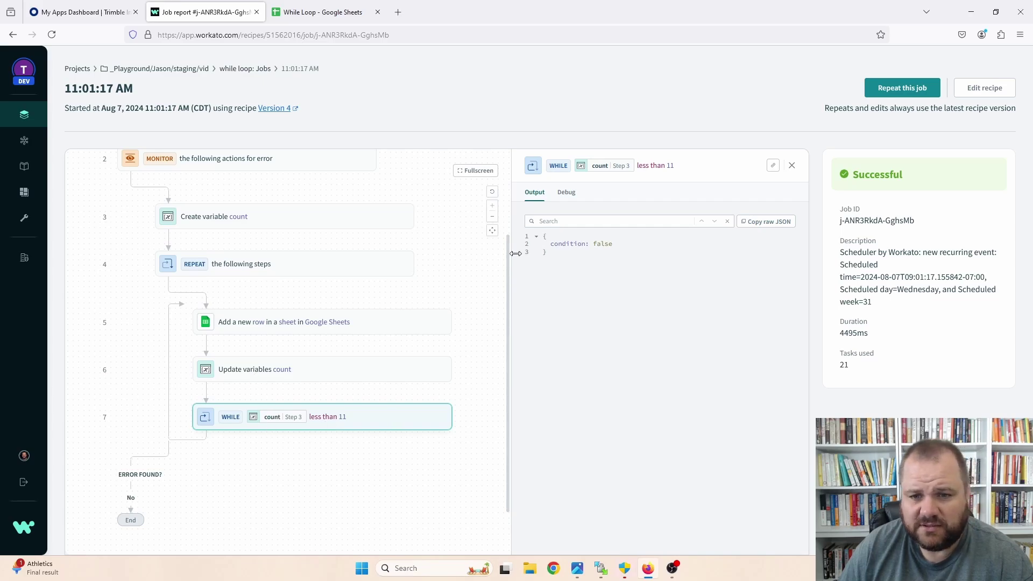
scroll(442, 285, up, 2)
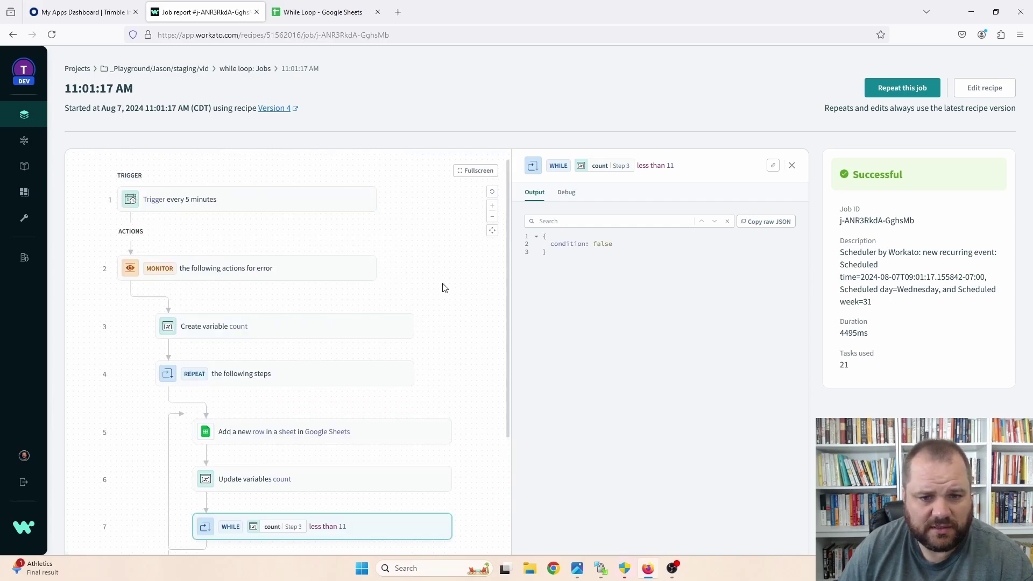
click(302, 332)
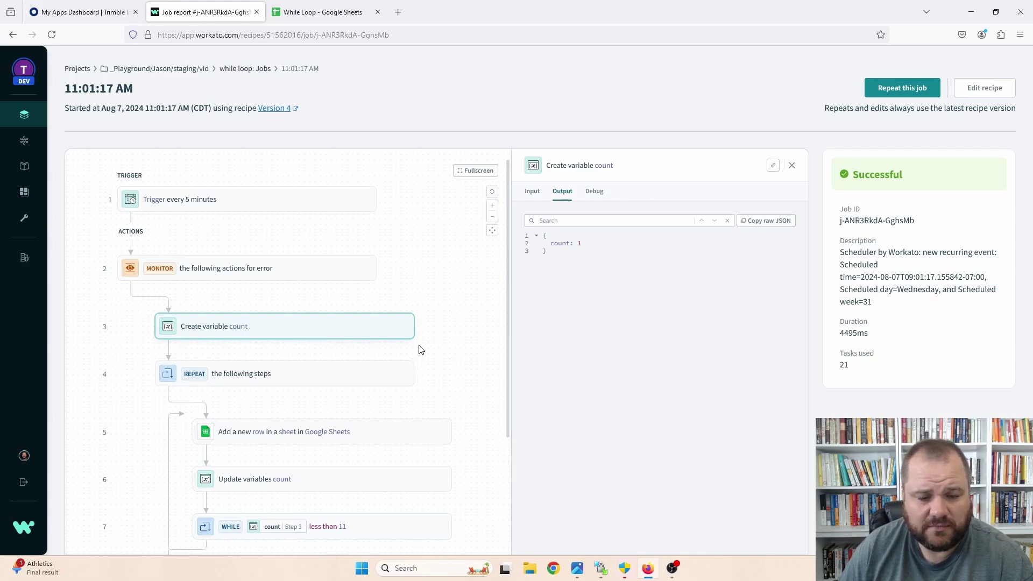
Edit the recipe and view the Marketo Get Programs request setup
click(985, 88)
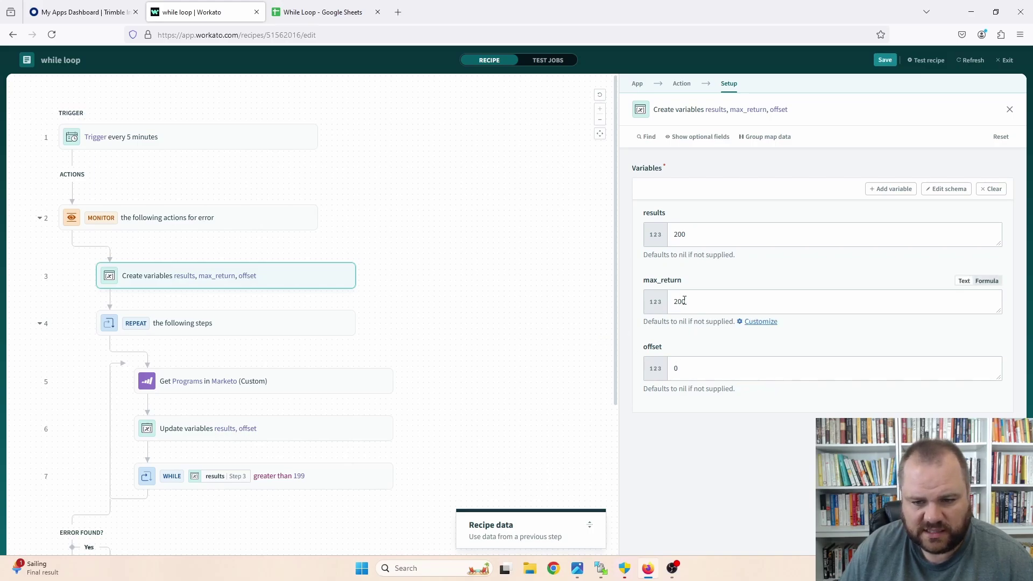
click(262, 380)
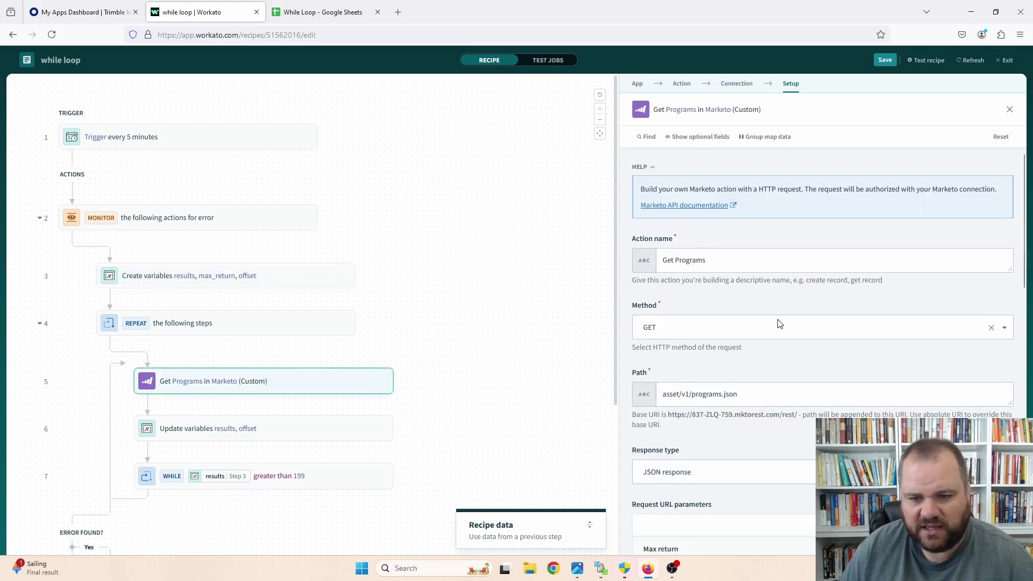
scroll(779, 323, down, 5)
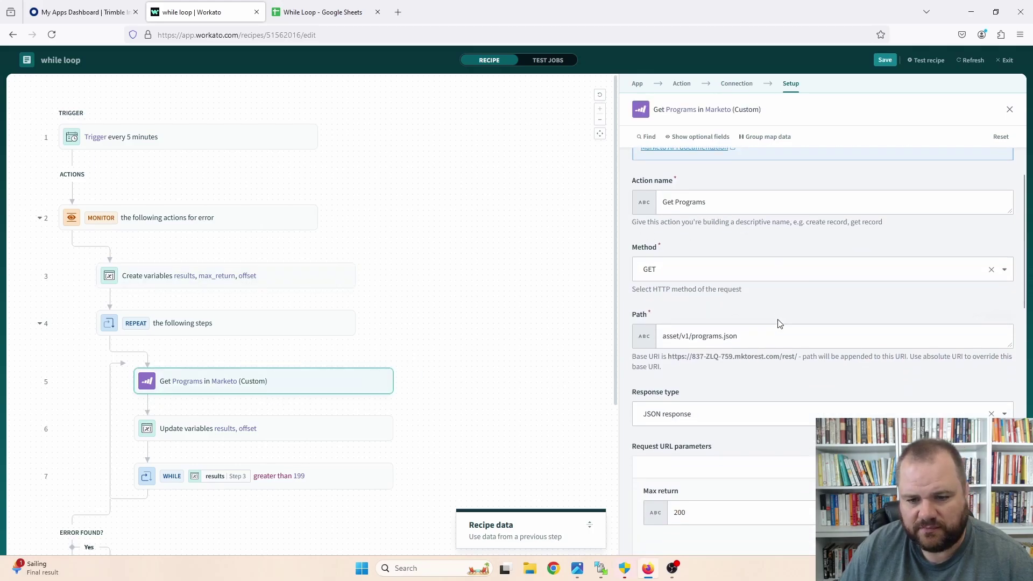
scroll(780, 324, down, 5)
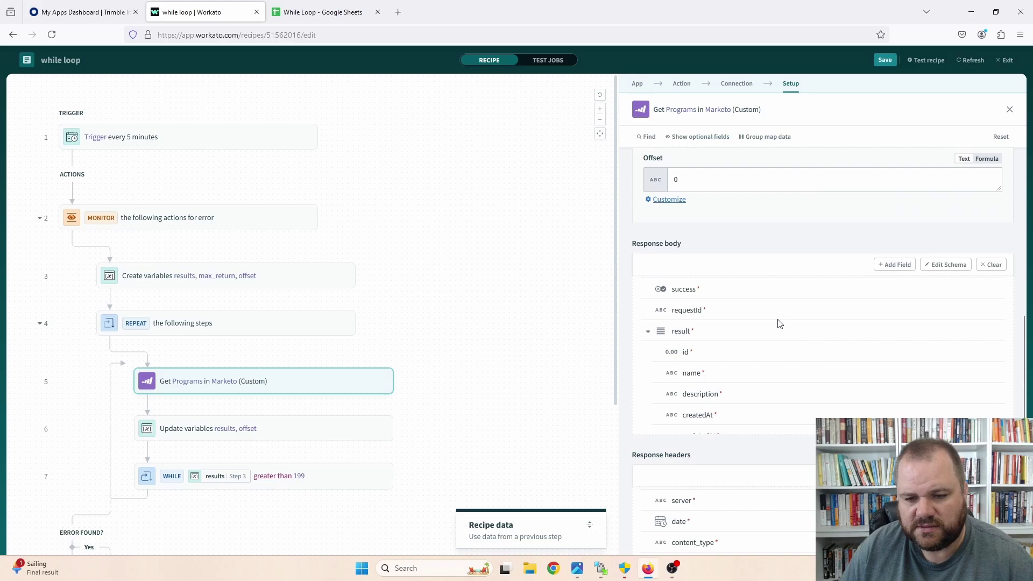
Compare the results and offset updates with the Marketo request, then view the results > 199 WHILE condition
click(260, 431)
mouse_move(692, 316)
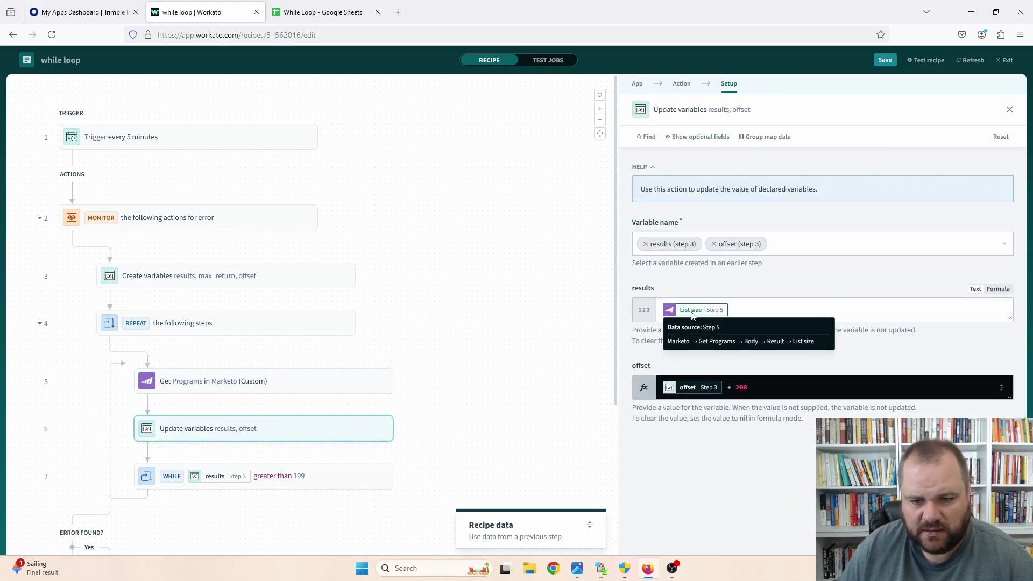
click(245, 382)
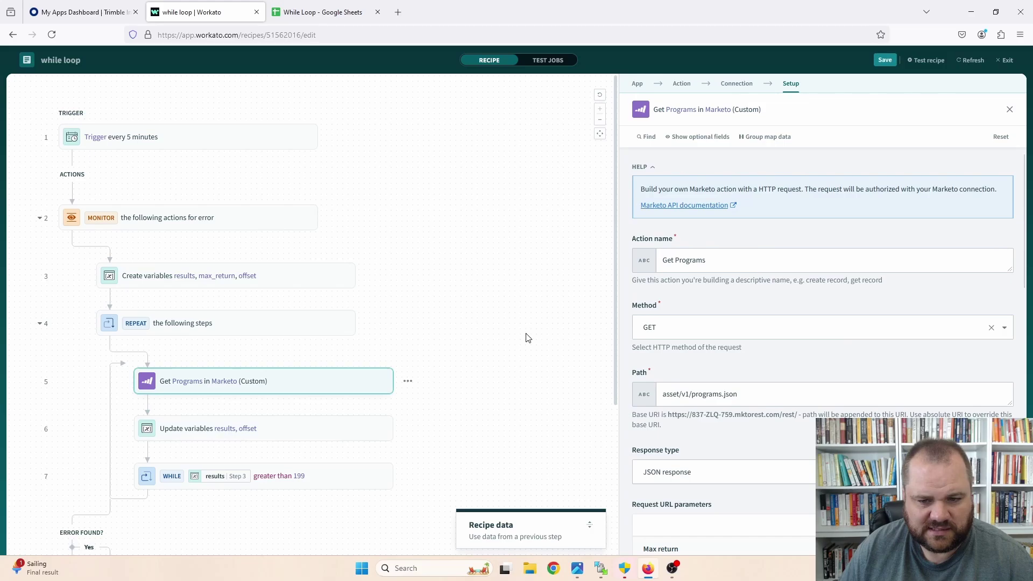
scroll(738, 361, down, 5)
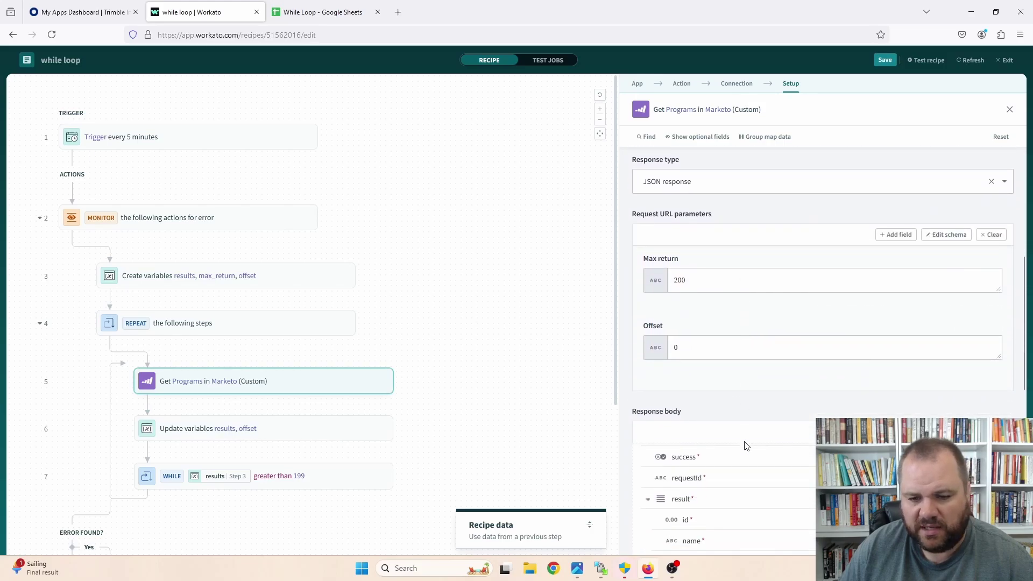
click(363, 434)
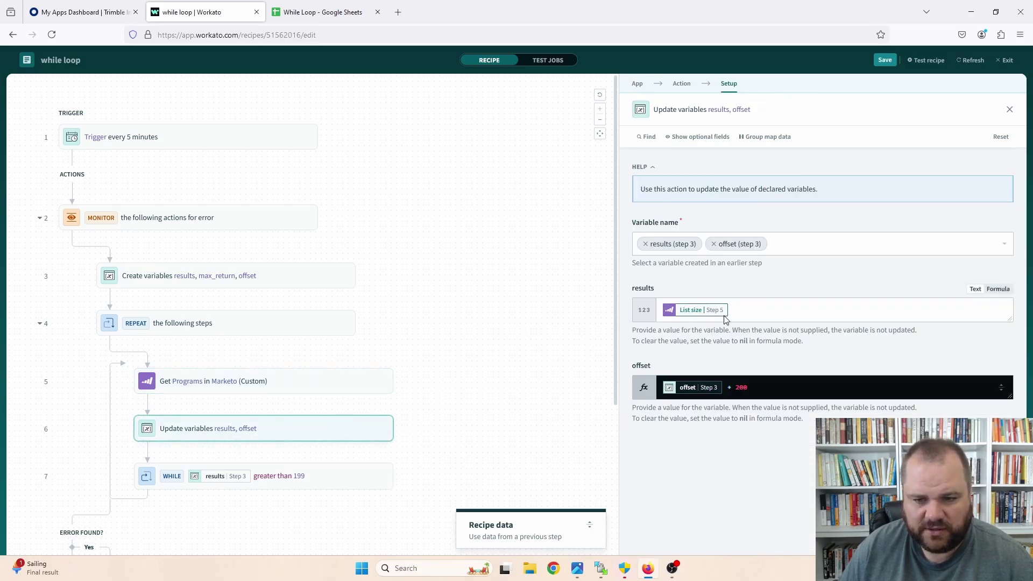
click(292, 482)
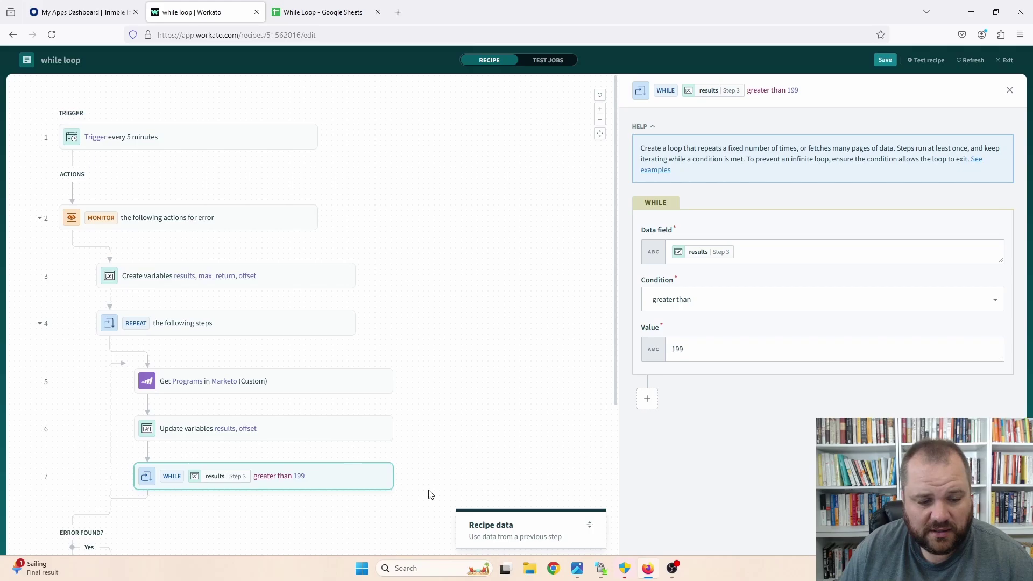
Save the recipe, open the earlier job from the Jobs list, and repeat it
click(882, 60)
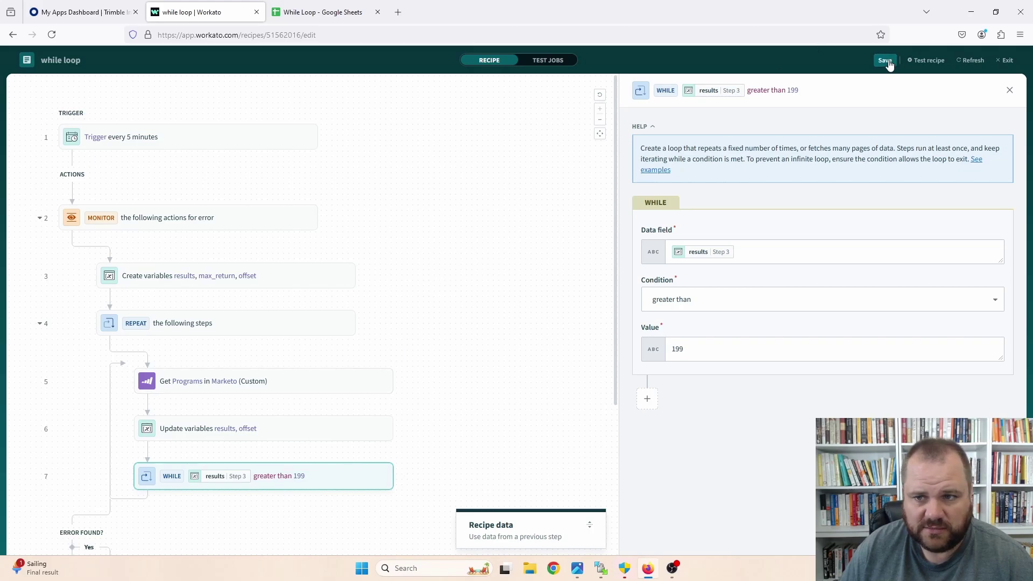
click(1005, 60)
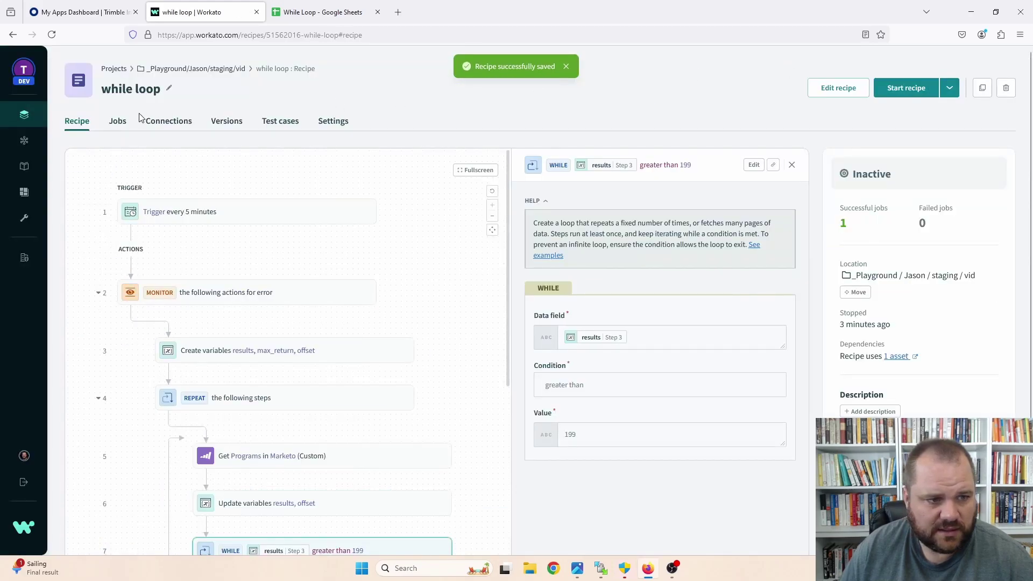
click(123, 121)
click(358, 238)
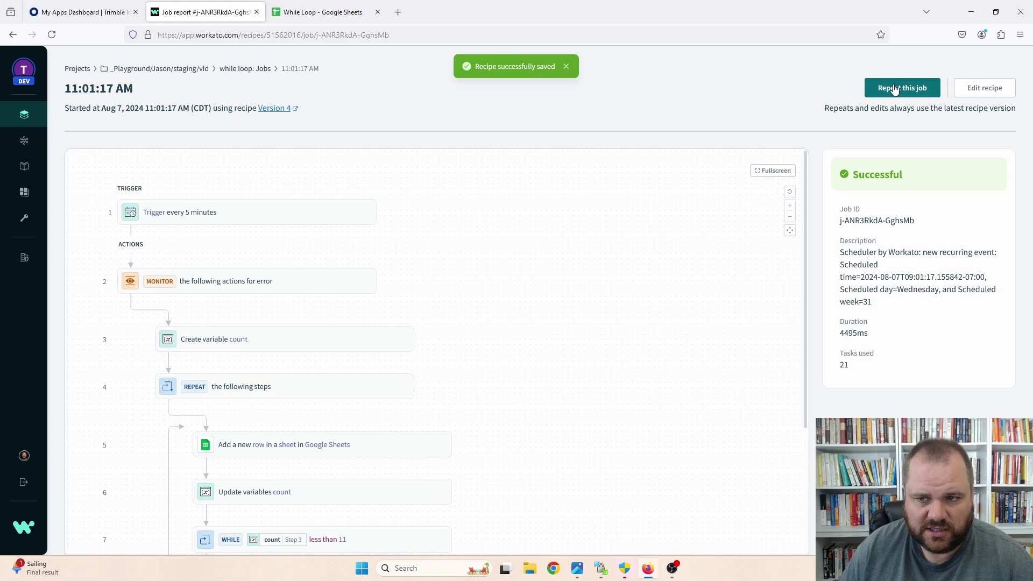
click(901, 87)
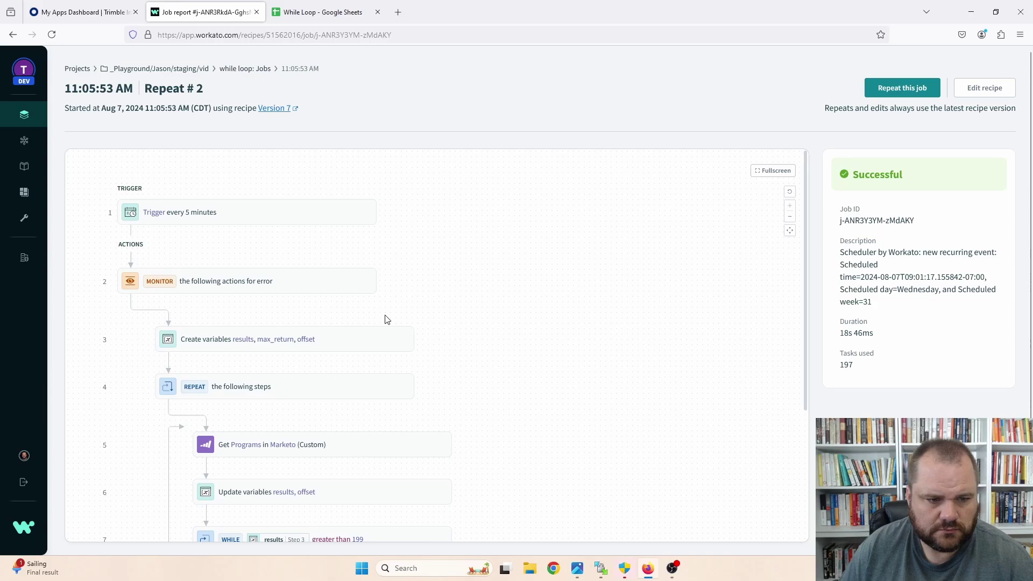
Inspect the final Update variables output: 125 results at offset 1600
scroll(385, 319, down, 3)
click(382, 358)
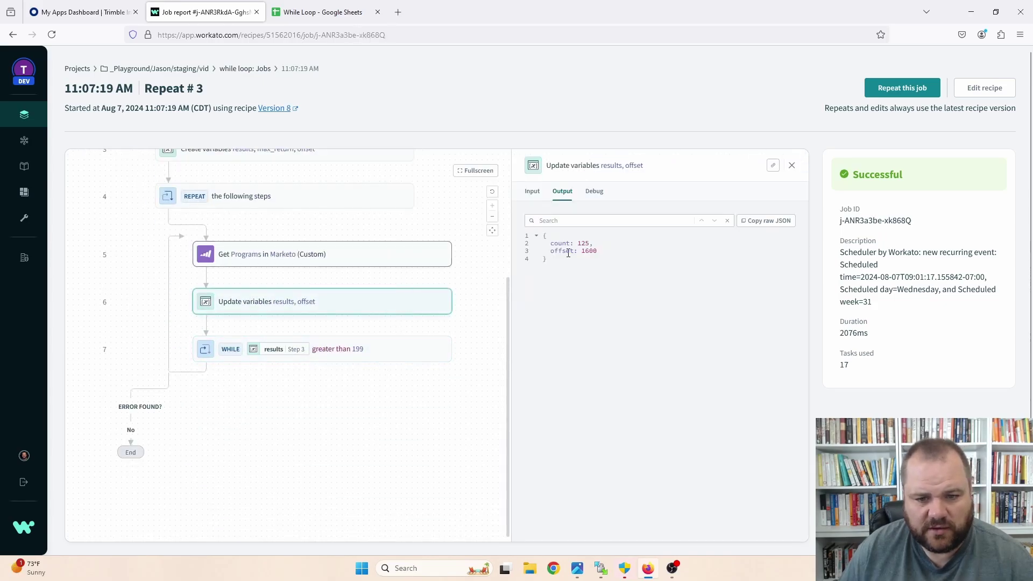
drag(577, 244, 611, 256)
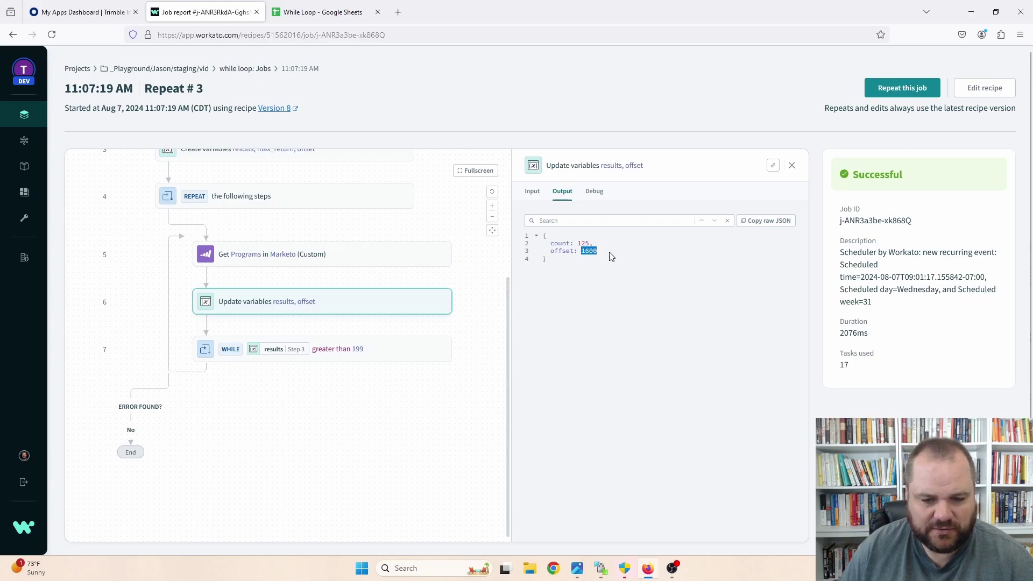
click(579, 242)
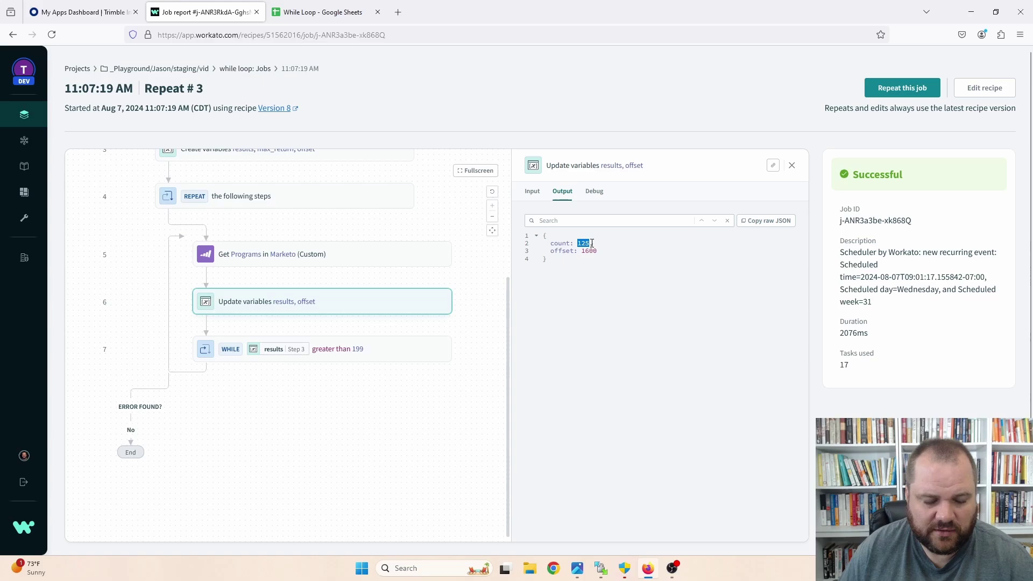